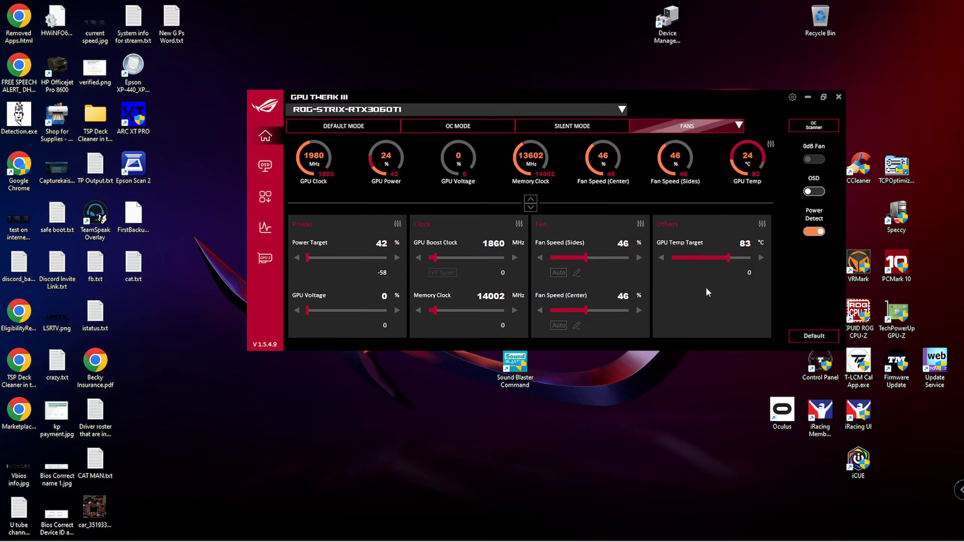
# Step: Open GPU Tweak III's Settings window on the General tab
pyautogui.click(792, 98)
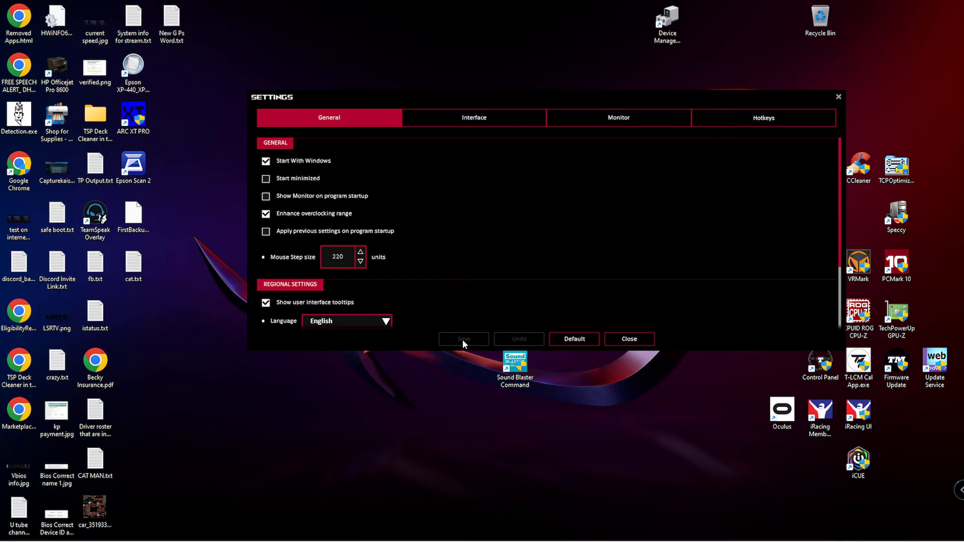
# Step: Max out Power Target at 135% and GPU Voltage at 100%, set Temp Target 90 °C, fans 70%
pyautogui.click(625, 339)
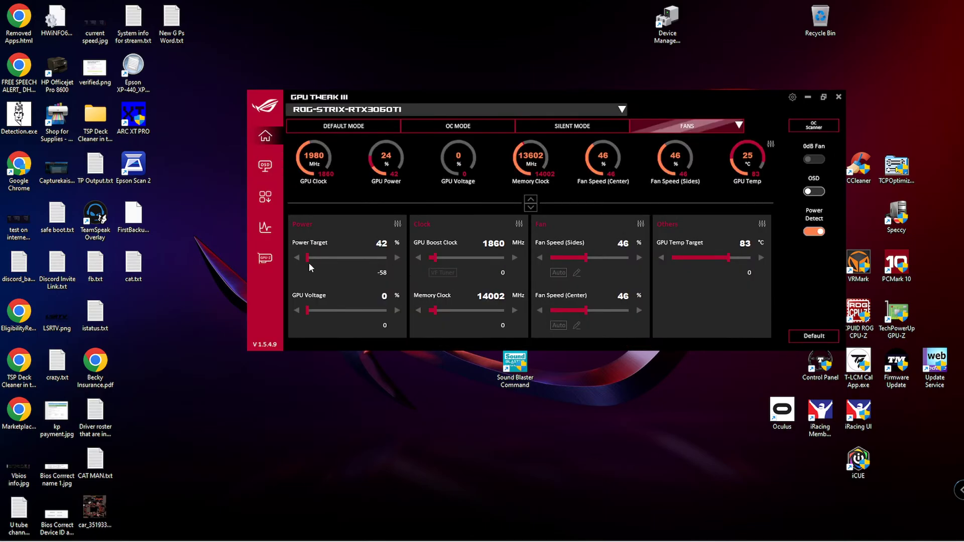
pyautogui.moveTo(308, 258); pyautogui.dragTo(389, 257)
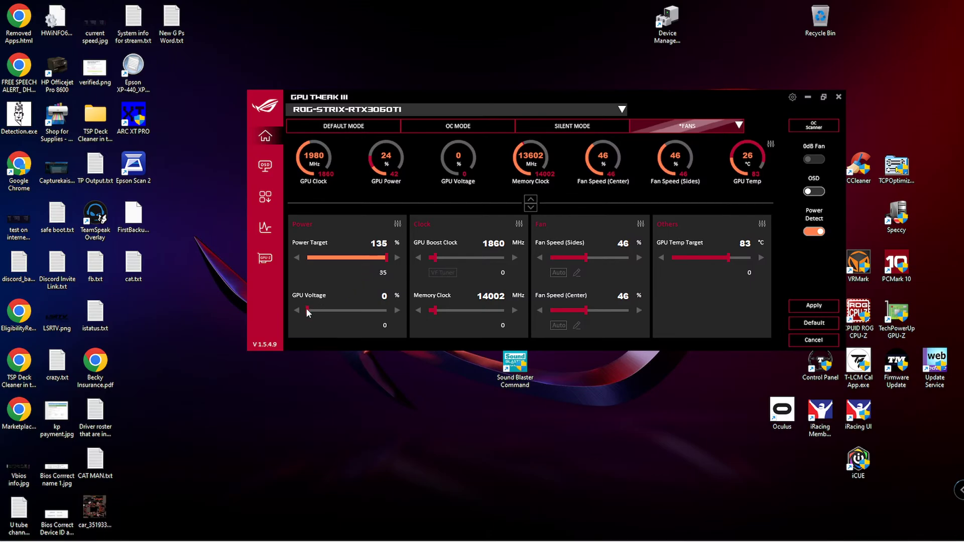
pyautogui.moveTo(307, 310); pyautogui.dragTo(392, 311)
pyautogui.moveTo(729, 256); pyautogui.dragTo(792, 256)
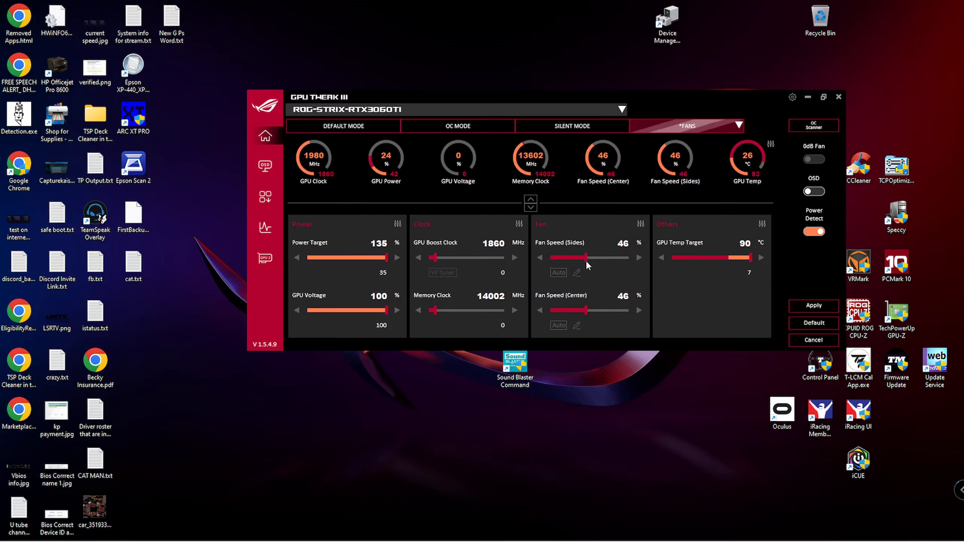
pyautogui.moveTo(586, 258); pyautogui.dragTo(601, 258)
# Step: Apply the tuning and save it as a new profile named 'iRacing', replacing 'User Mode 1'
pyautogui.click(804, 304)
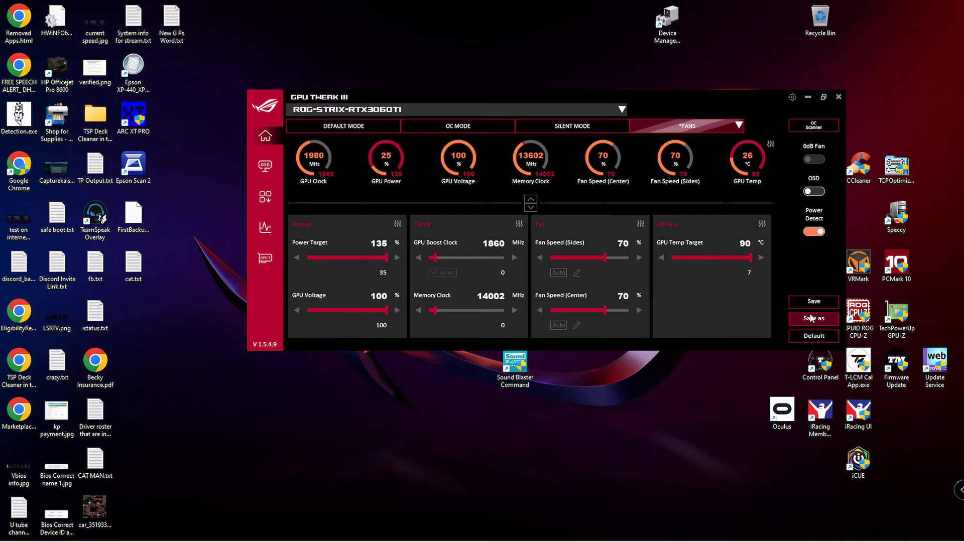
pyautogui.click(811, 320)
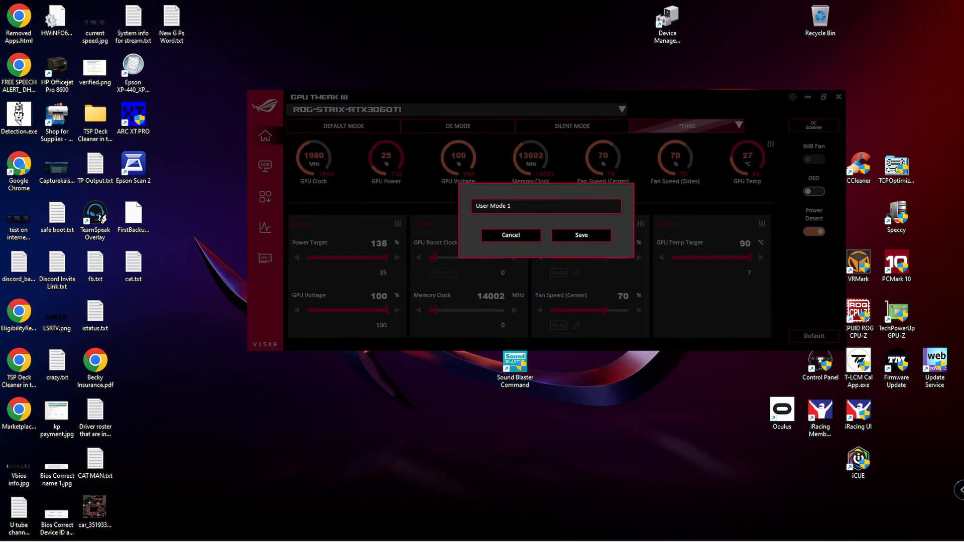
pyautogui.tripleClick(522, 206)
pyautogui.write('iRacing')
pyautogui.click(575, 237)
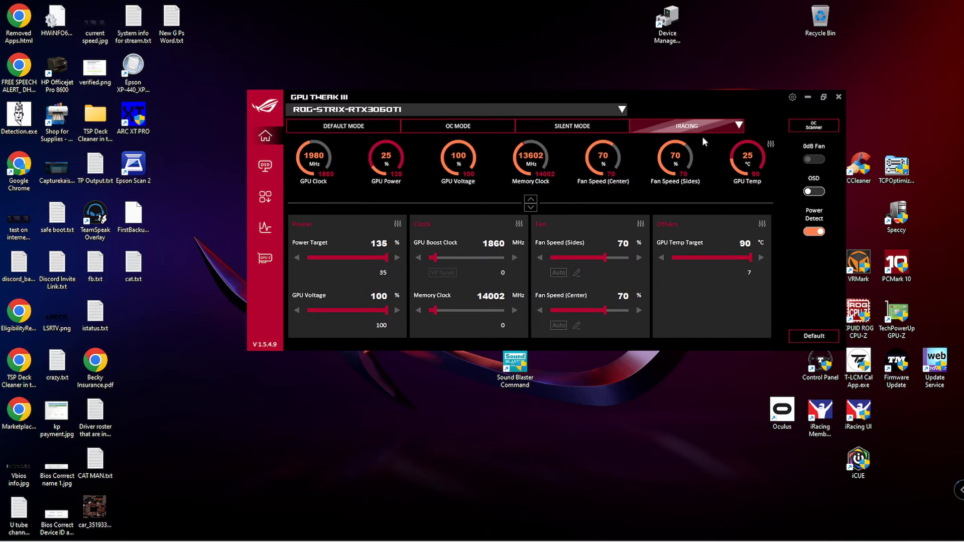
# Step: Open the Connect tab of the PROFILE dialog from the IRACING profile tab's menu
pyautogui.click(739, 126)
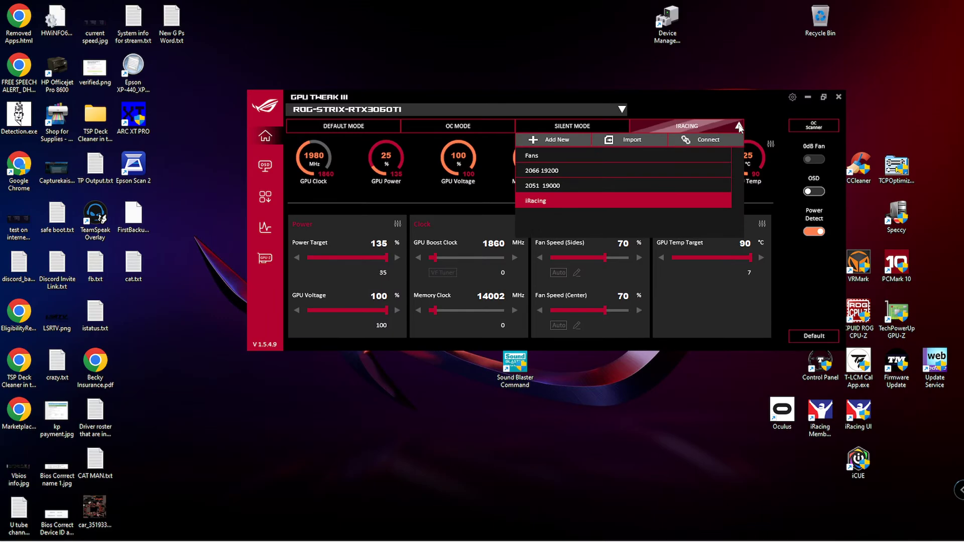
pyautogui.click(708, 140)
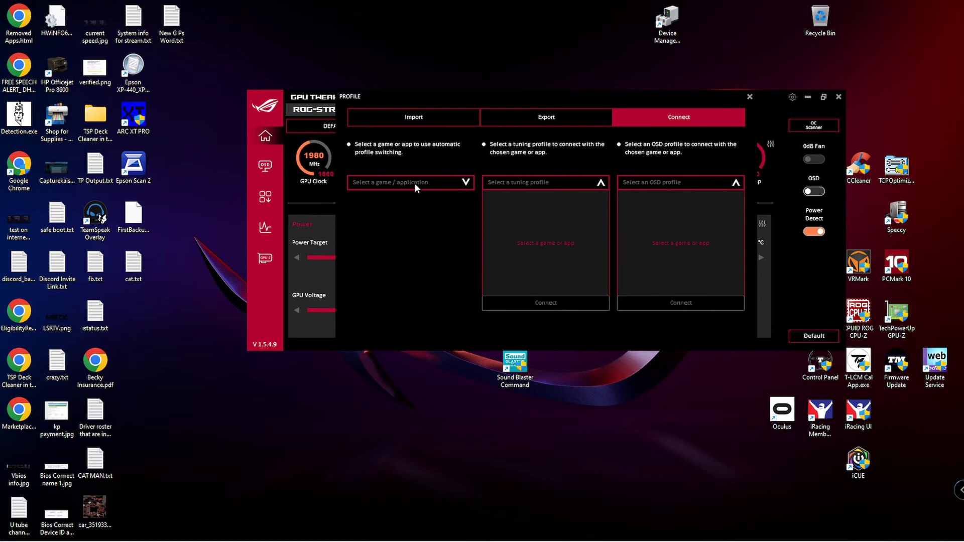
# Step: Disconnect 2051 19000 from iRacingSim64DX11.exe and connect the iRacing profile instead
pyautogui.click(466, 183)
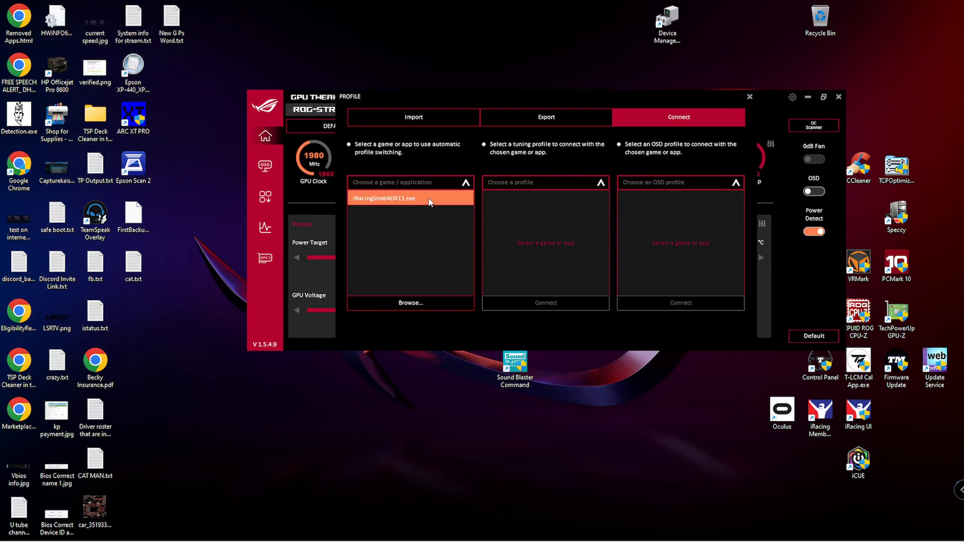
pyautogui.click(429, 199)
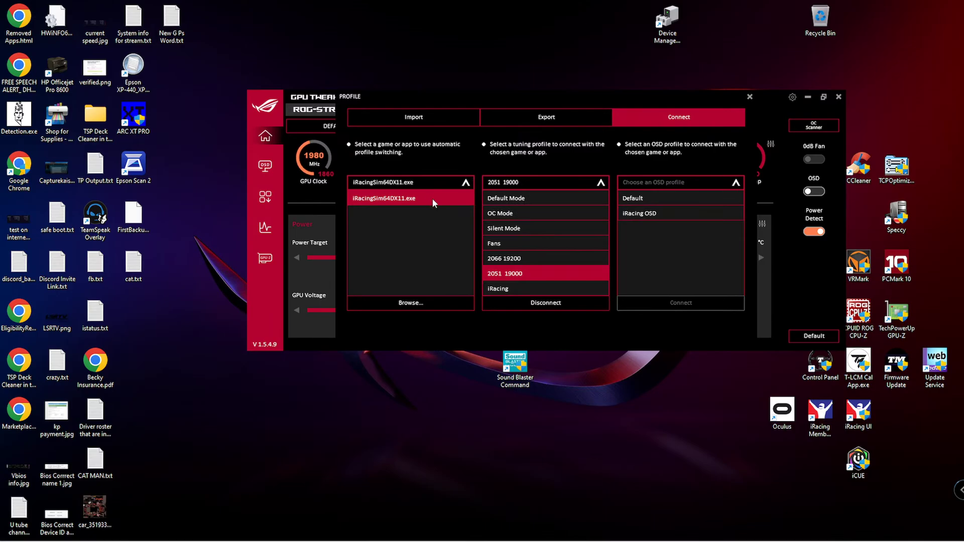
pyautogui.click(548, 304)
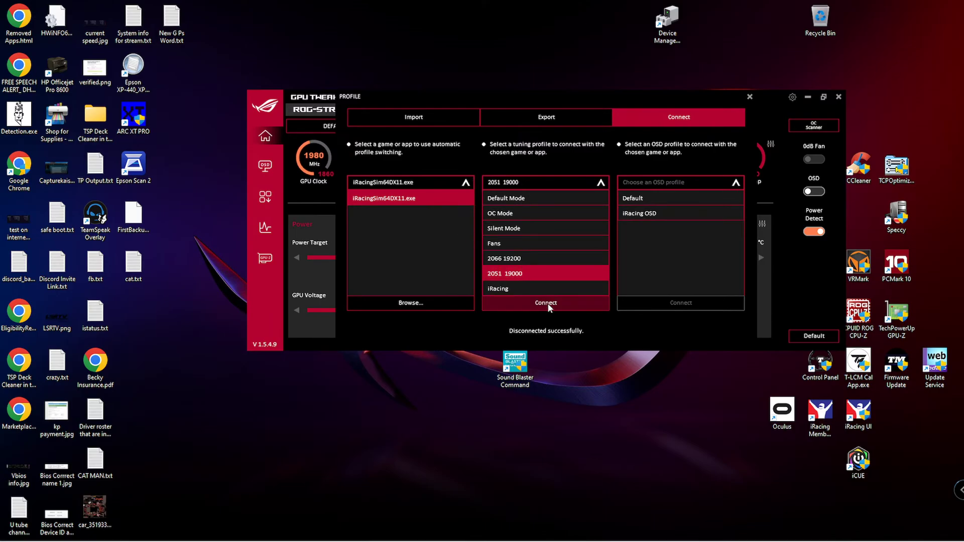
pyautogui.click(527, 288)
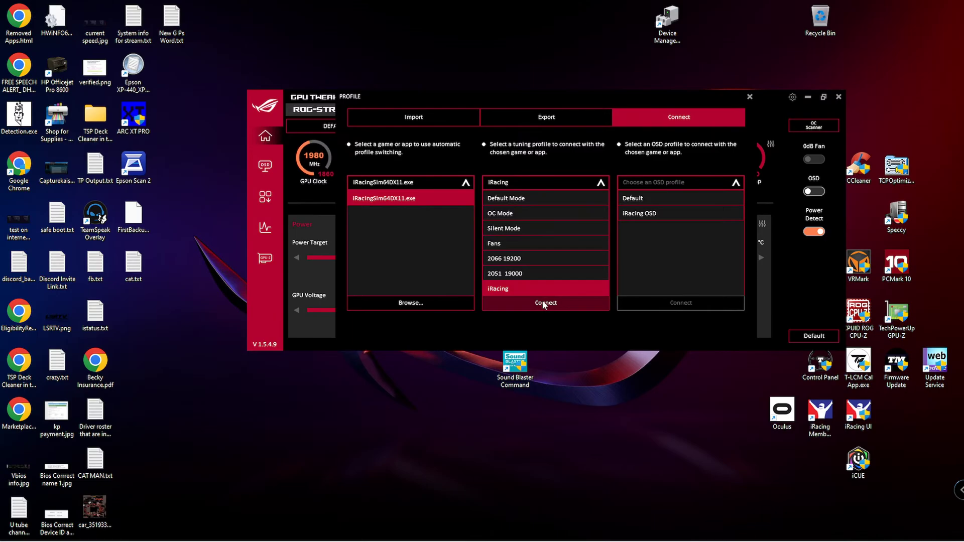
pyautogui.click(545, 304)
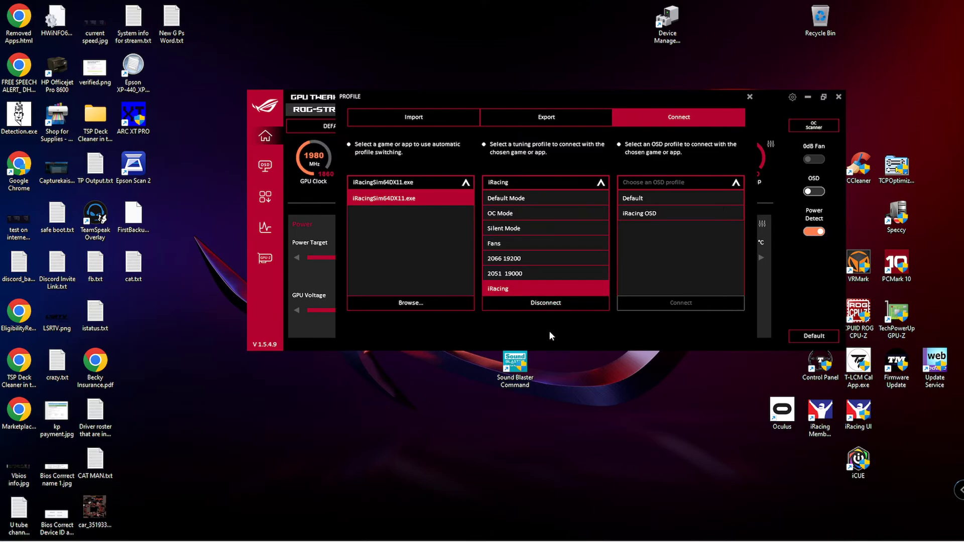
# Step: Close and reopen the PROFILE dialog's Connect tab
pyautogui.click(751, 97)
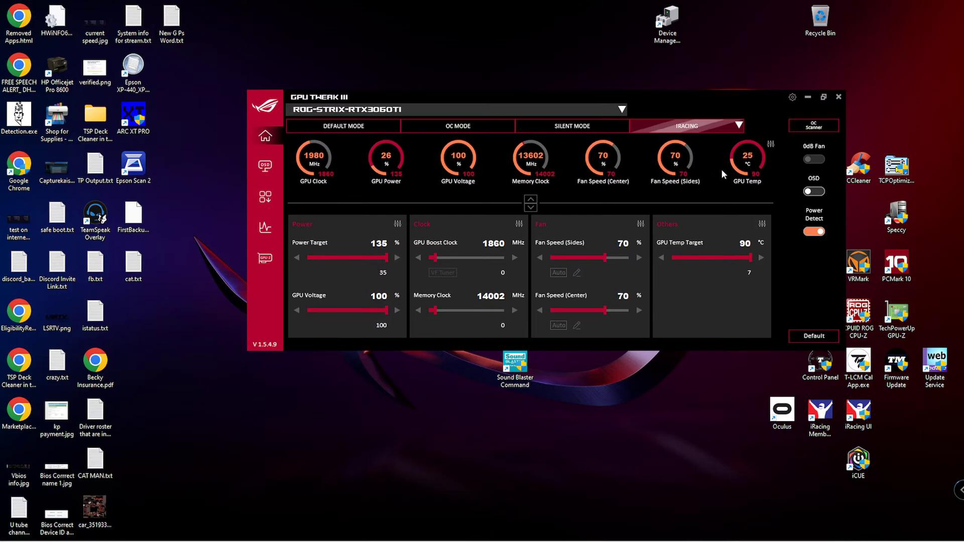
pyautogui.click(739, 125)
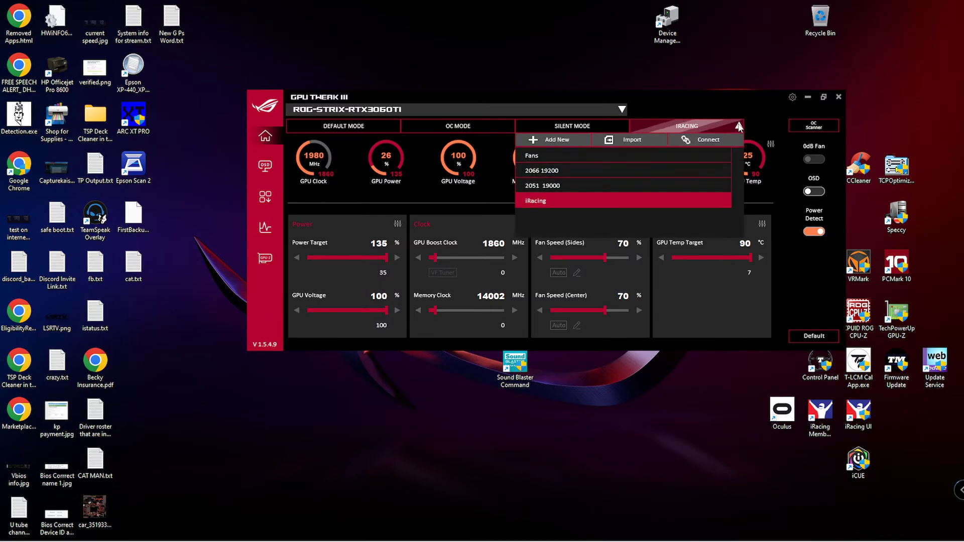
pyautogui.click(704, 143)
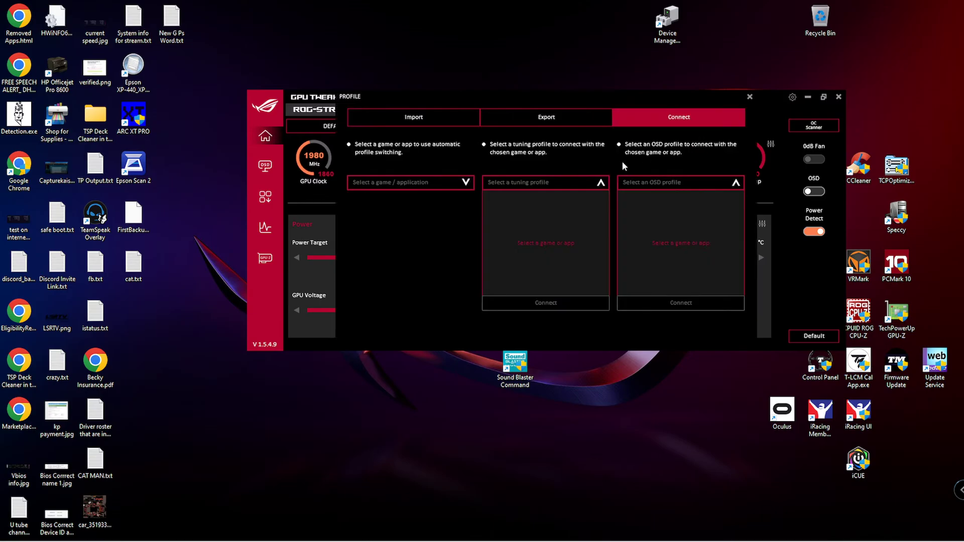
# Step: Disconnect iRacing from iRacingSim64DX11.exe and connect the 2051 19000 profile instead
pyautogui.click(466, 183)
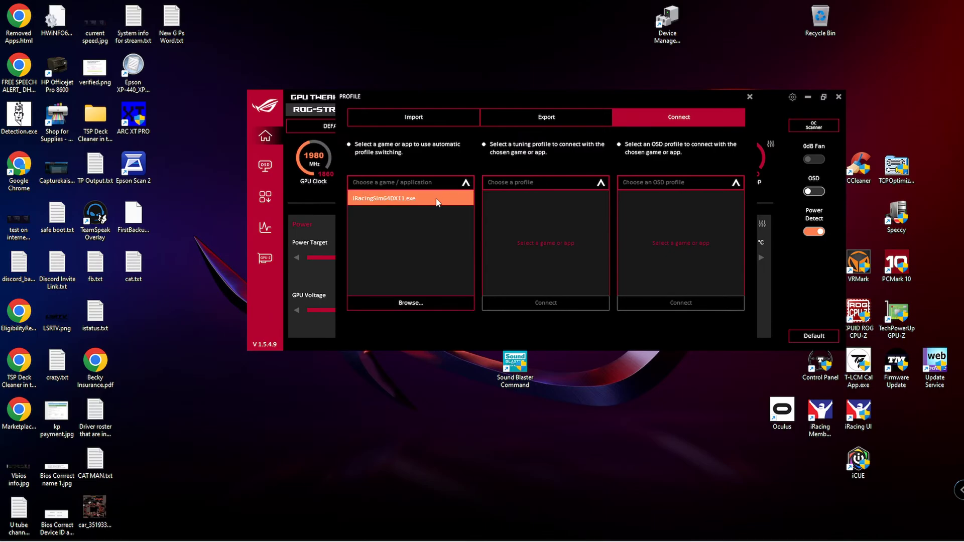
pyautogui.click(436, 199)
pyautogui.click(542, 305)
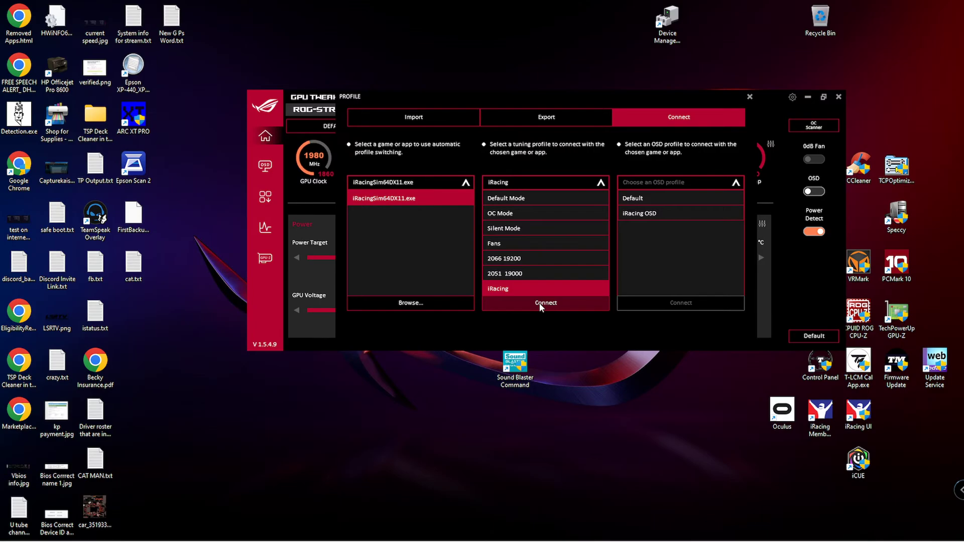
pyautogui.click(542, 273)
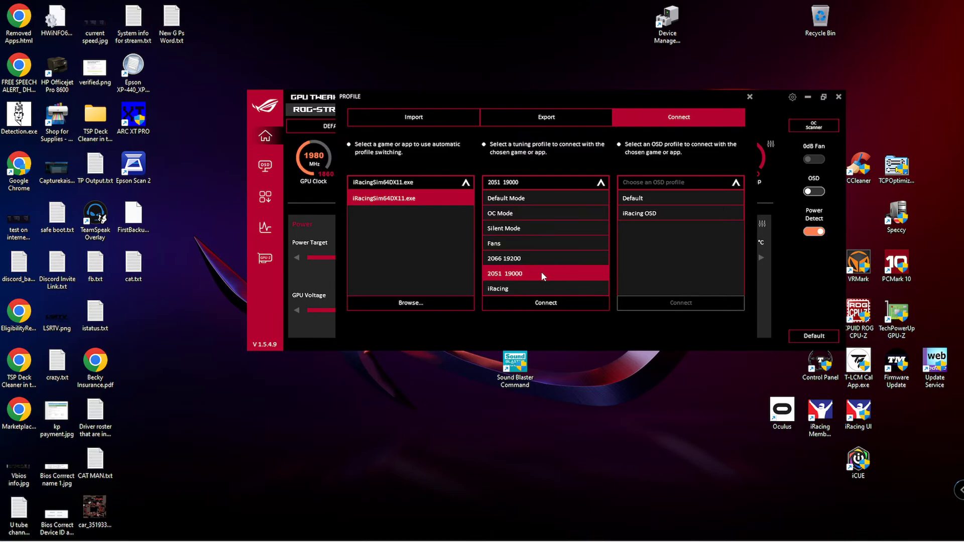
pyautogui.click(546, 304)
# Step: Close the PROFILE dialog to return to the iRacing profile dashboard
pyautogui.click(750, 97)
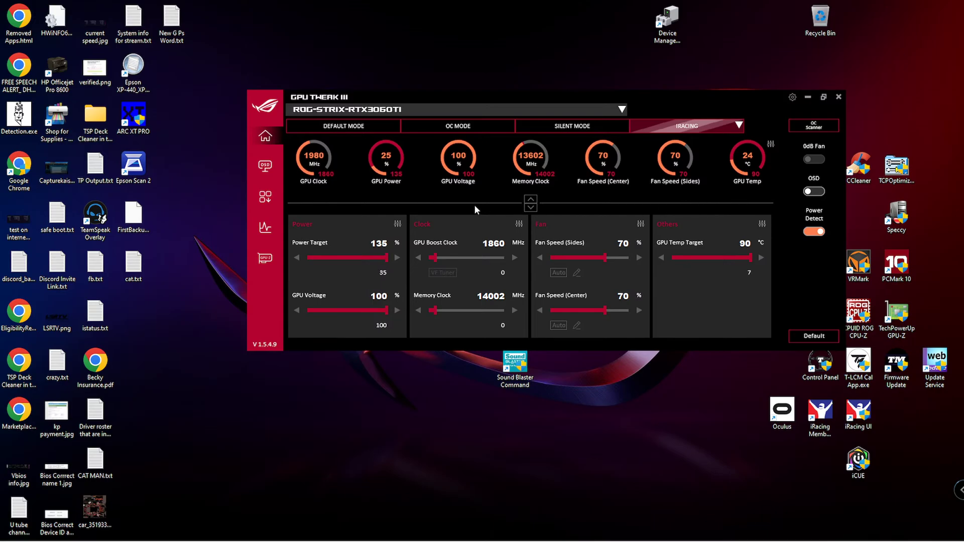
# Step: Switch to Default Mode, then load the saved Fans profile (42% power target, 46% fans)
pyautogui.click(347, 129)
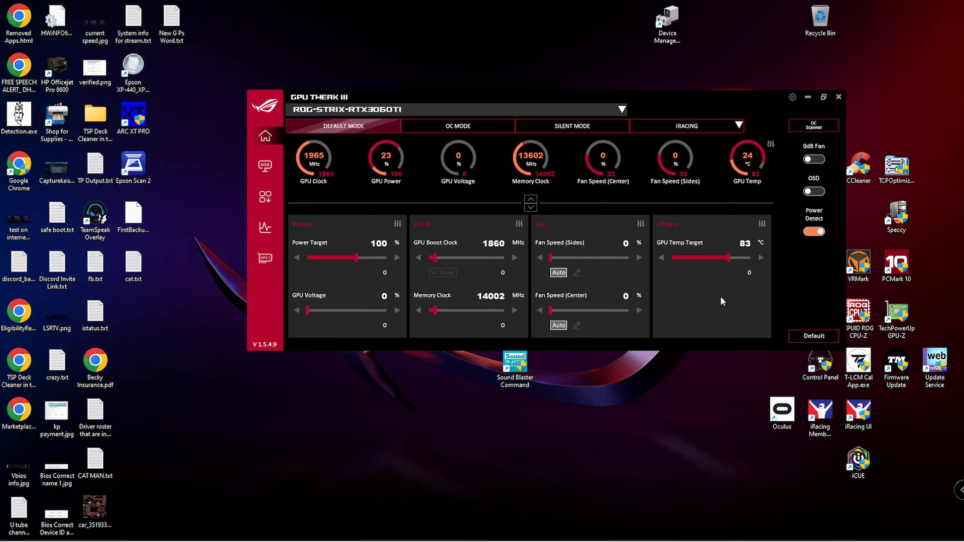
pyautogui.click(738, 125)
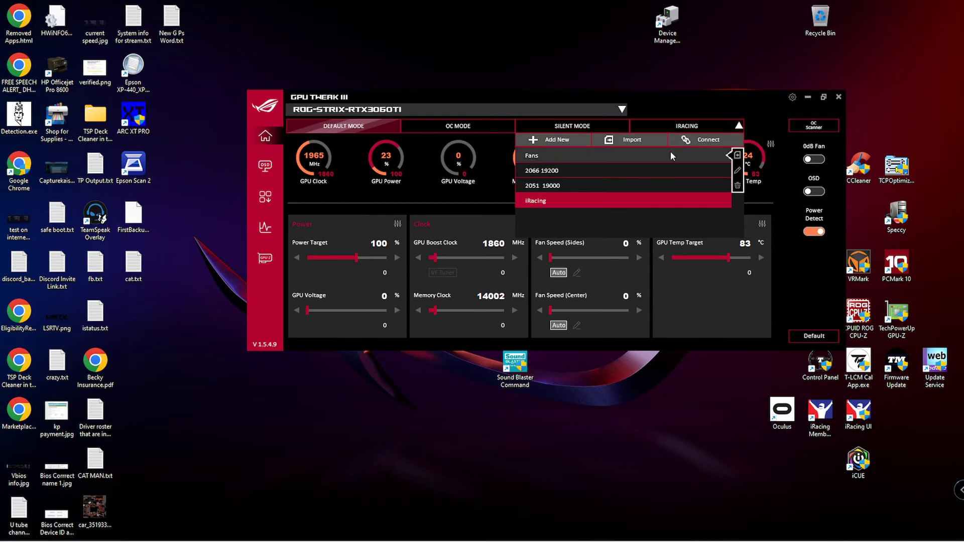
pyautogui.click(671, 155)
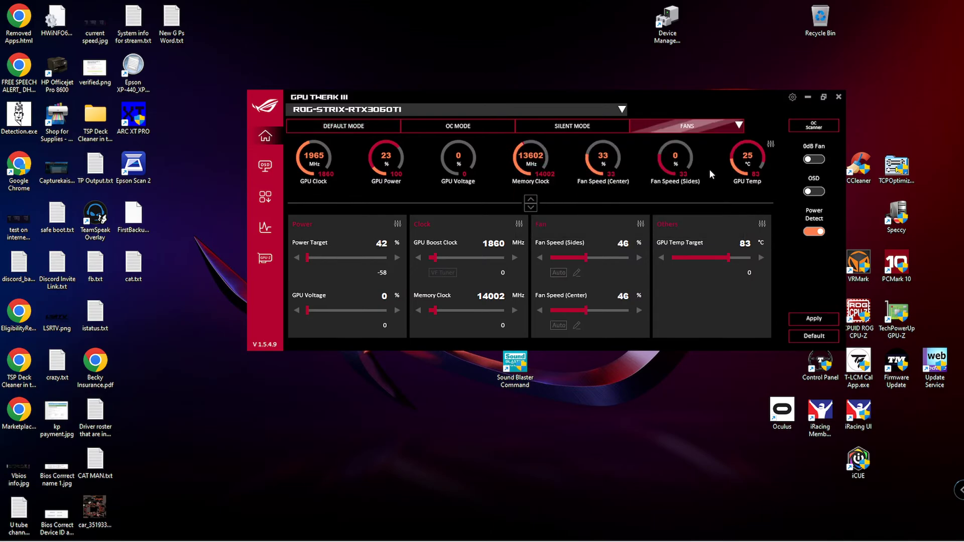